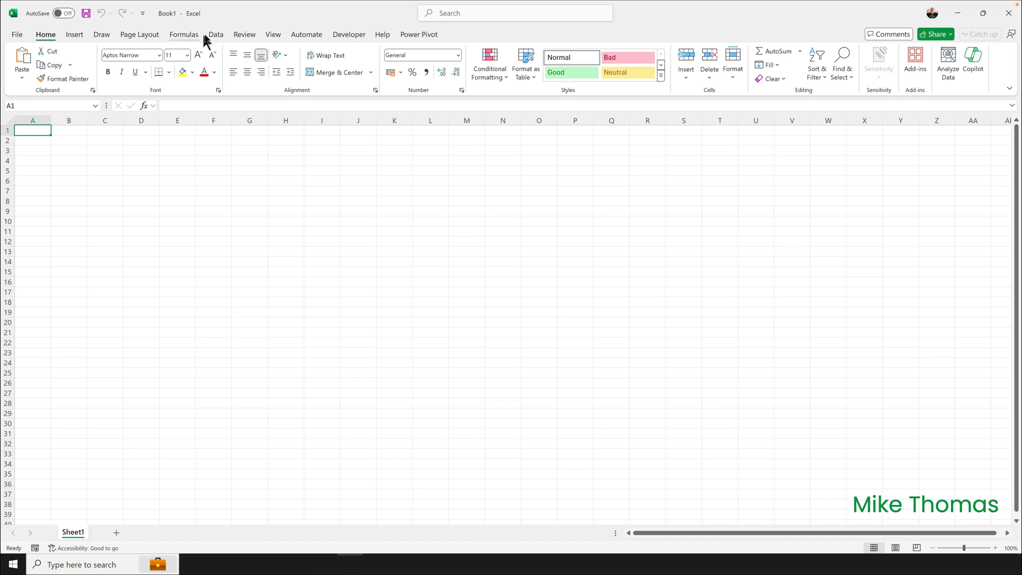
Preview power-query-dates.csv from the Desktop using Data > From Text/CSV
left_click(215, 35)
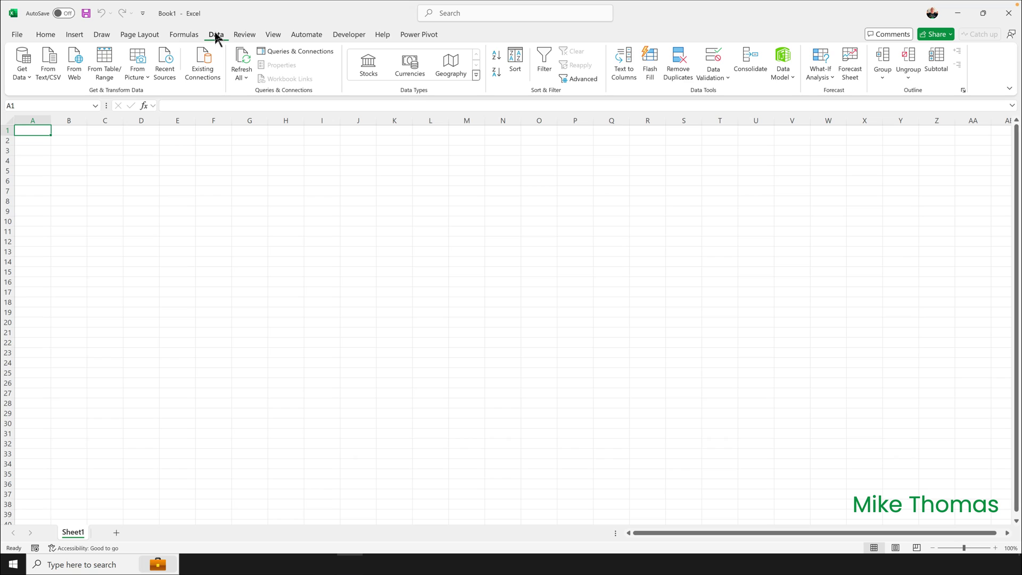
left_click(51, 60)
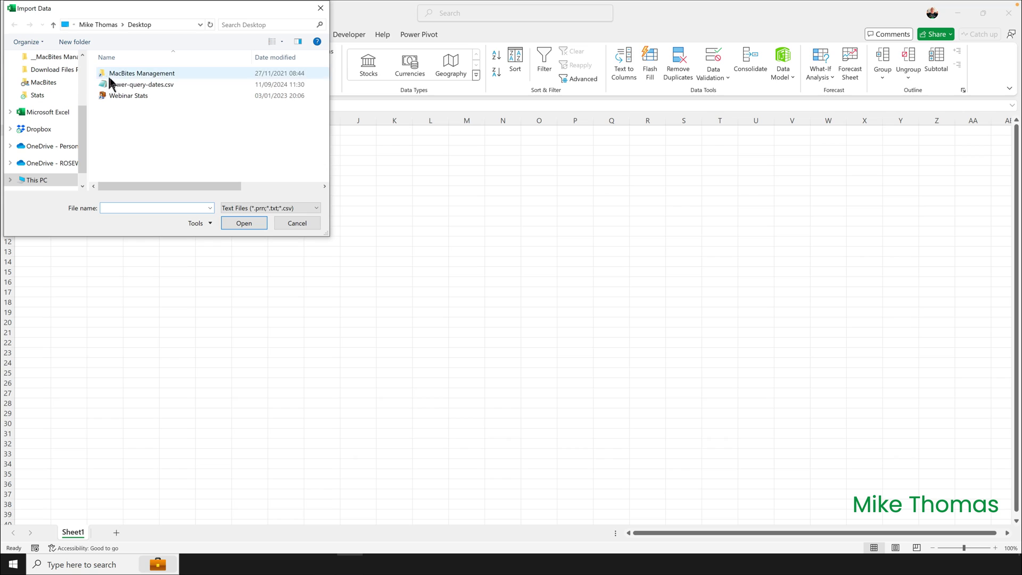
left_click(130, 88)
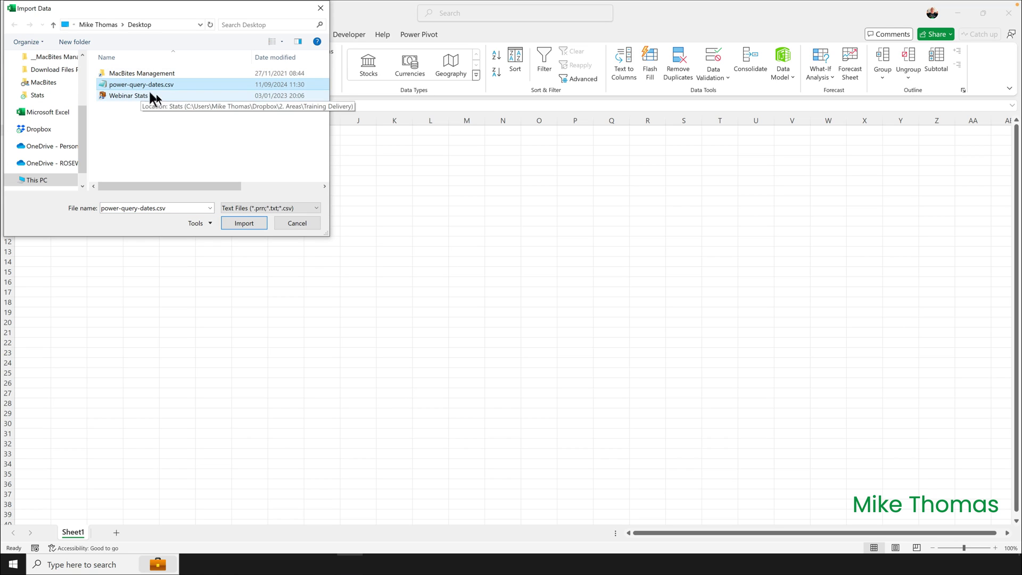
left_click(244, 223)
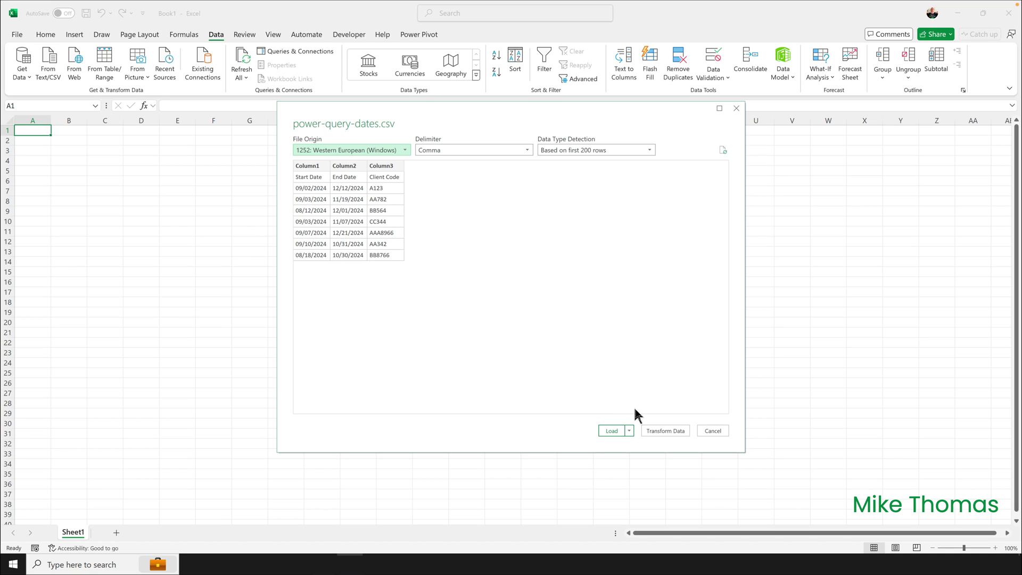
Send the CSV to Power Query Editor and promote the first row to headers
left_click(662, 430)
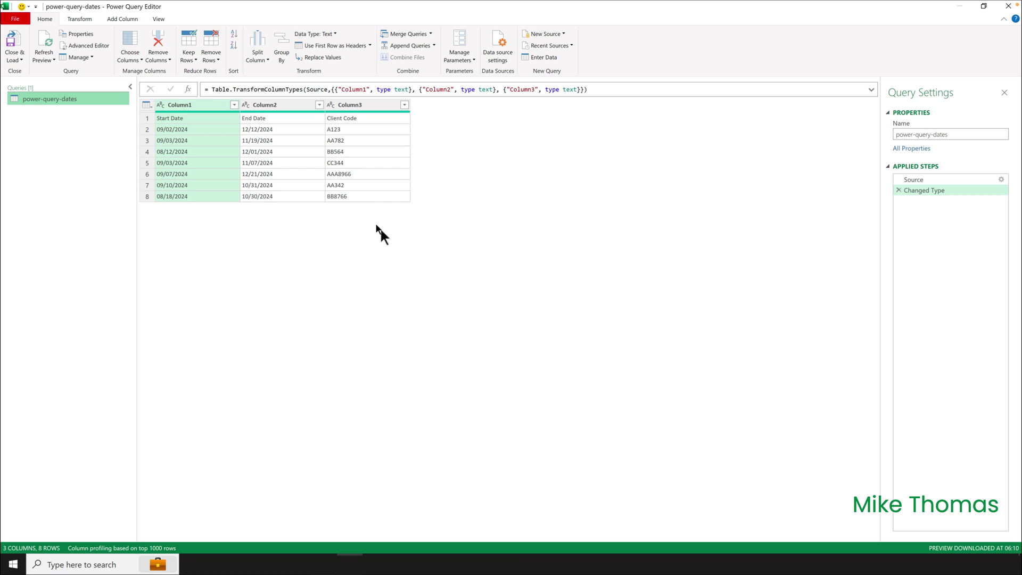
left_click(90, 20)
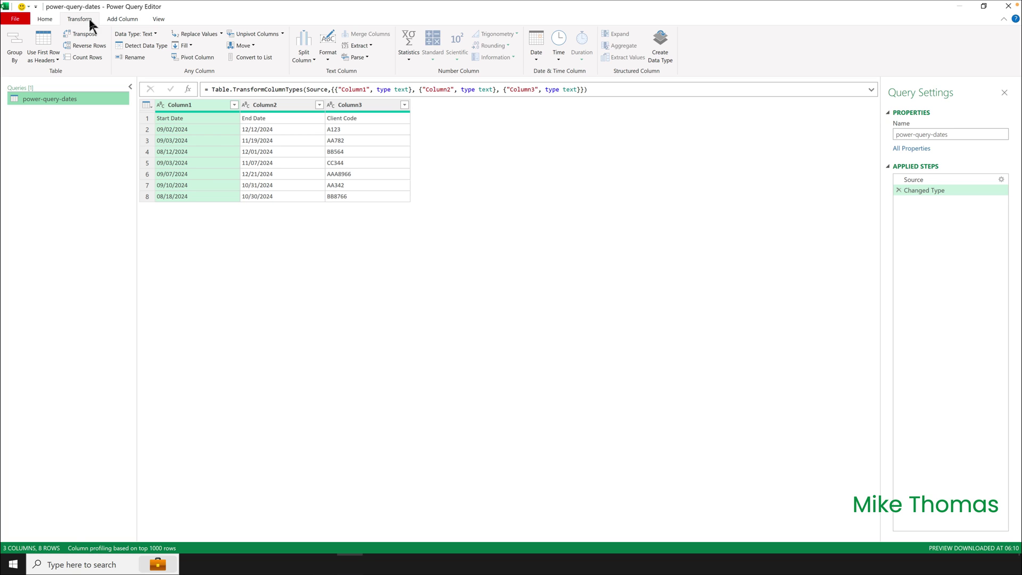
left_click(42, 43)
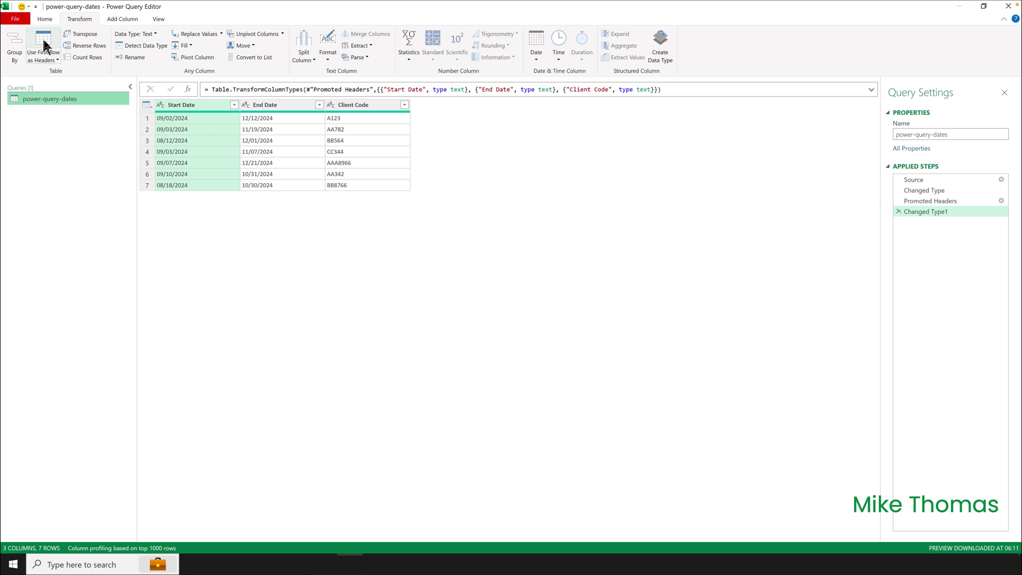
left_click(161, 105)
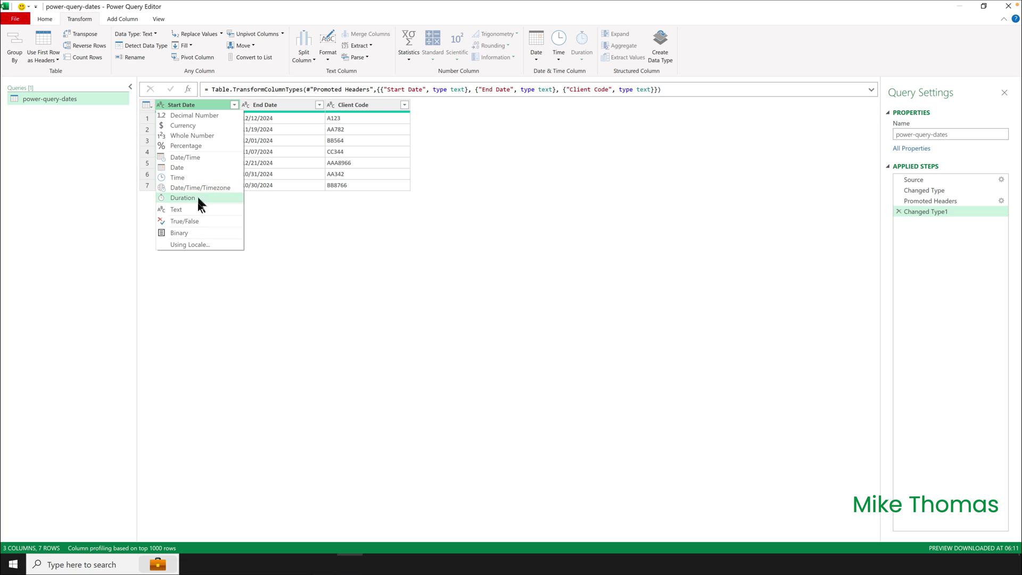
Change Start Date to type Date using the English (United States) locale
left_click(198, 246)
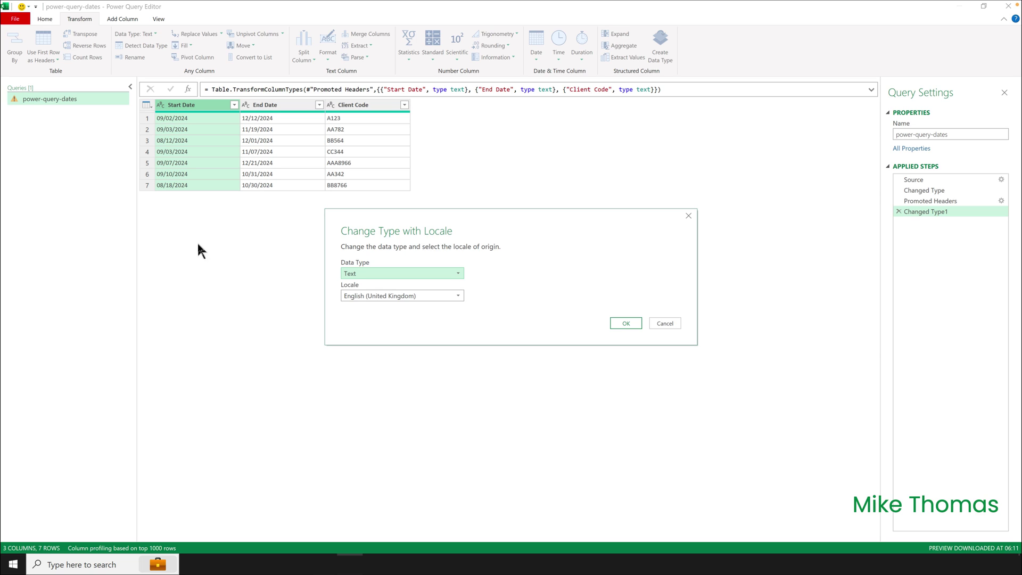
left_click(355, 274)
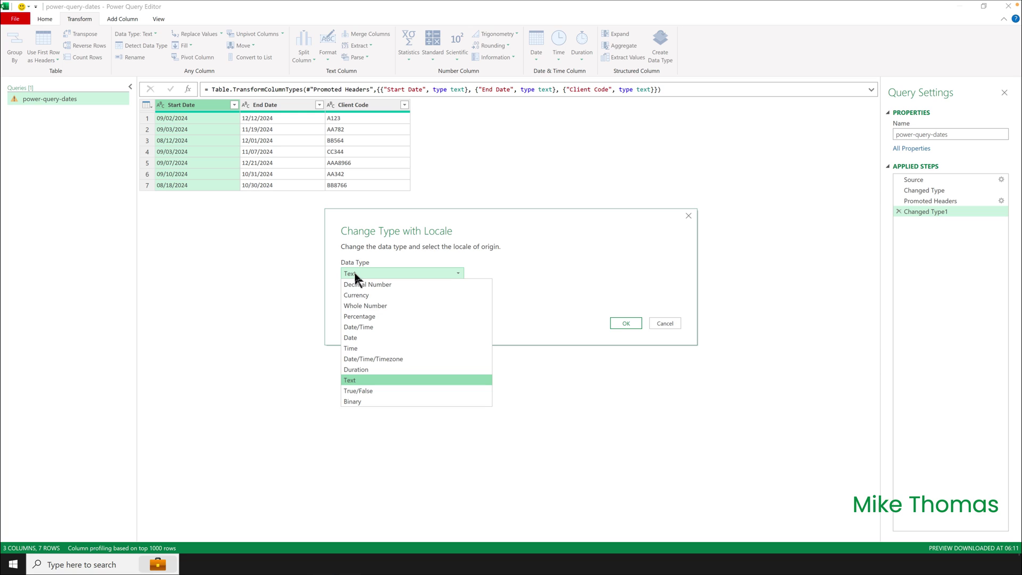
left_click(354, 337)
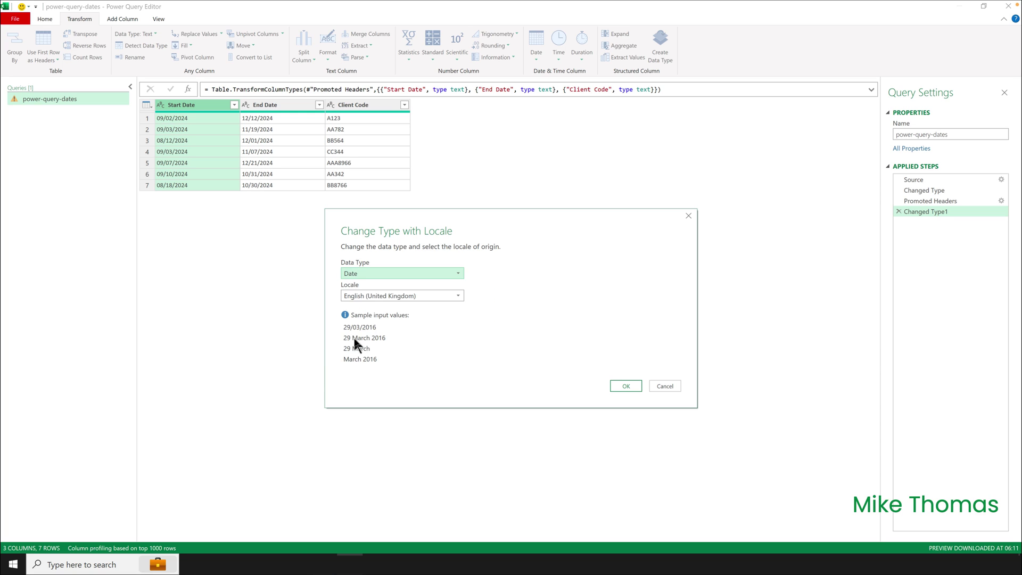
left_click(366, 296)
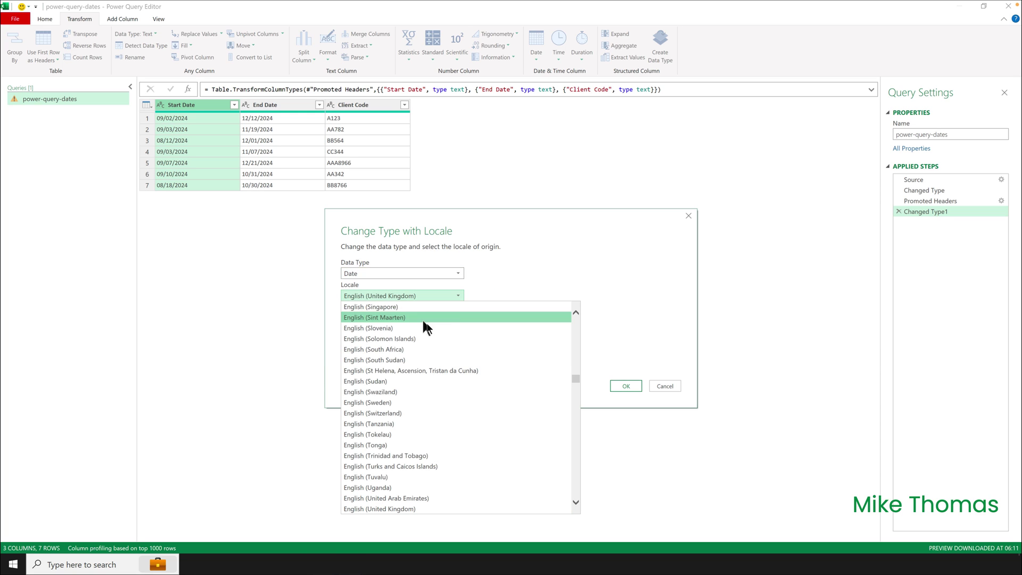
scroll(574, 500, "down", 3)
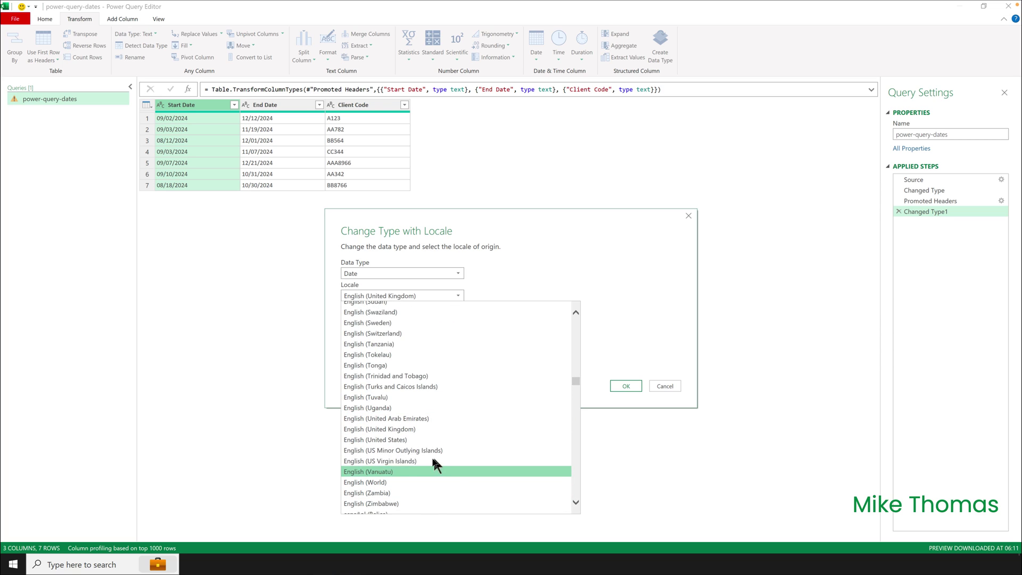
left_click(410, 441)
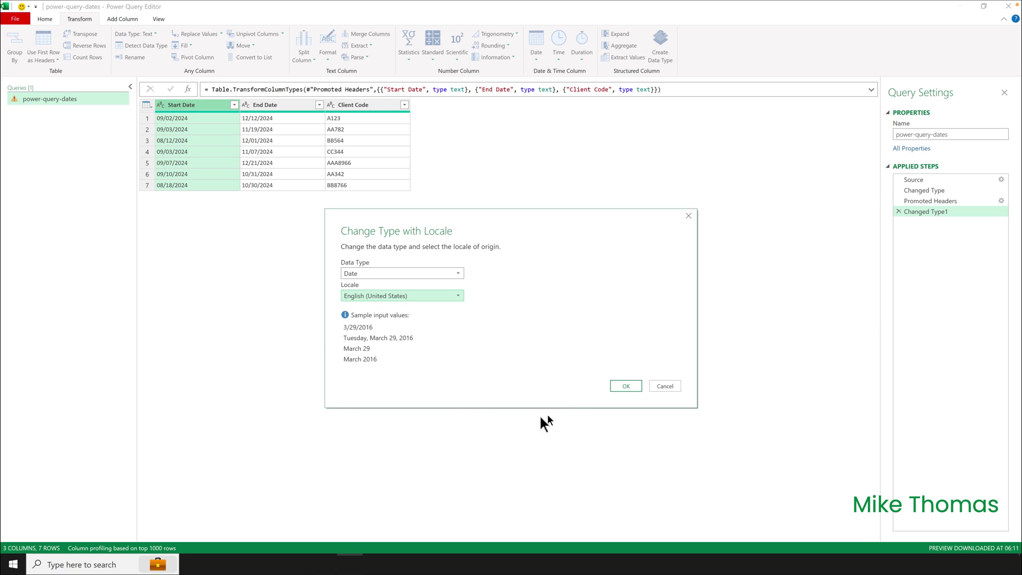
left_click(622, 387)
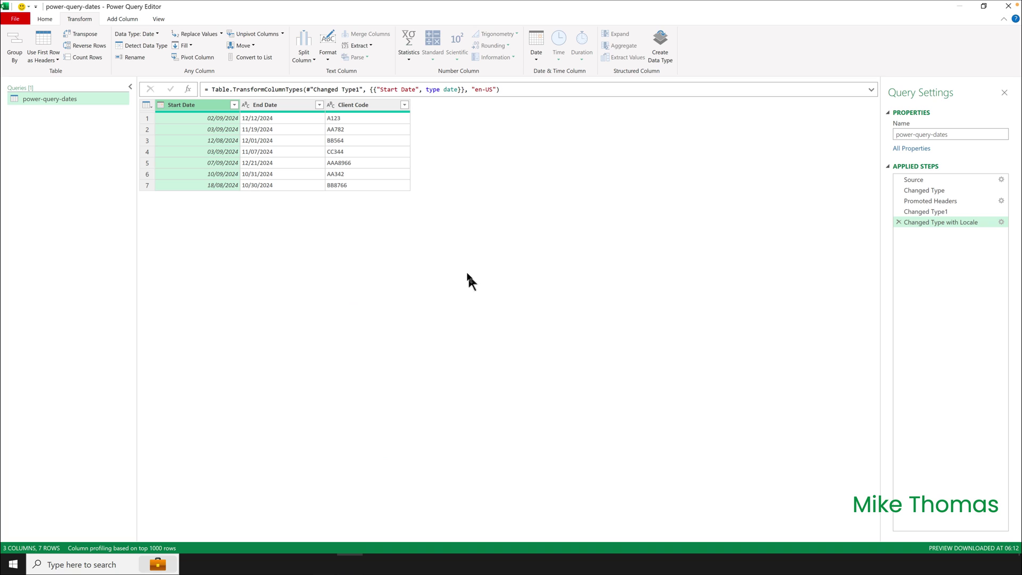
Change End Date to type Date using the English (United States) locale
left_click(246, 104)
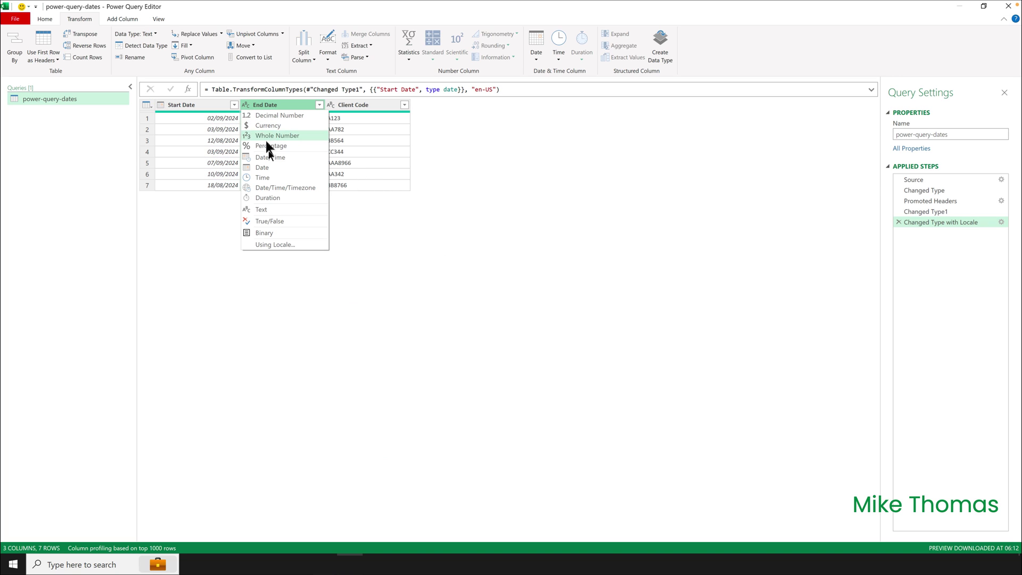
left_click(279, 243)
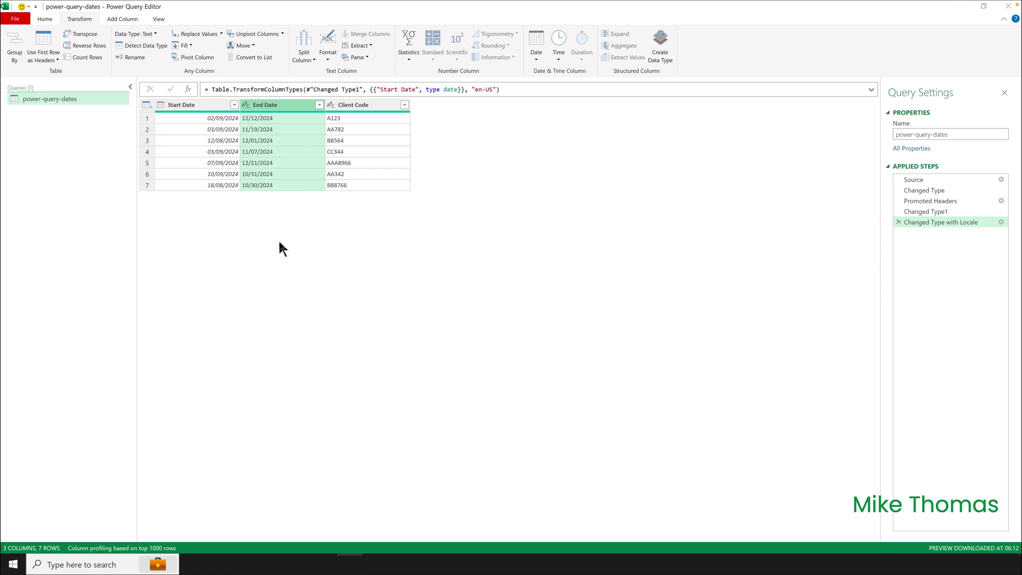
left_click(459, 273)
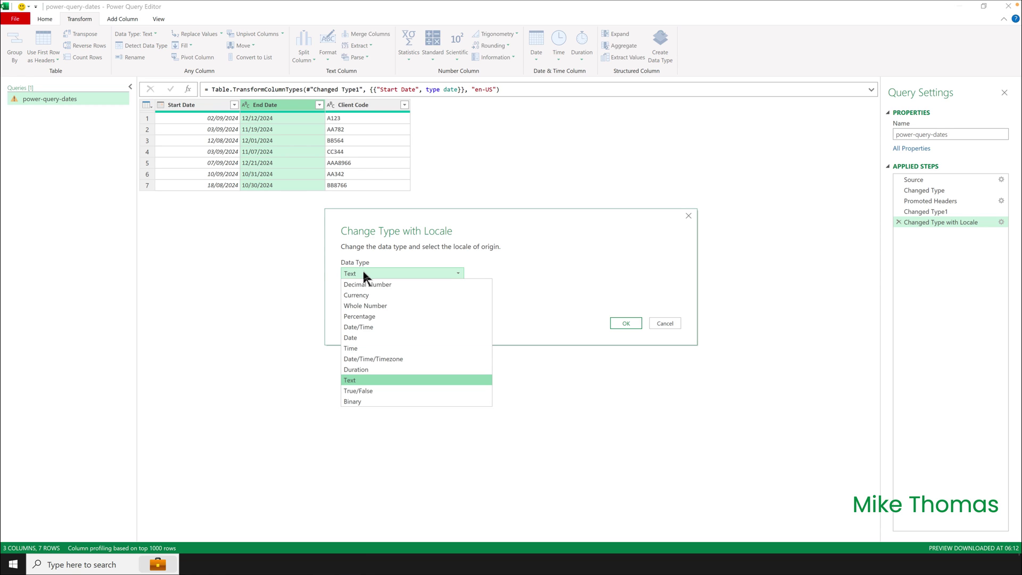
left_click(360, 337)
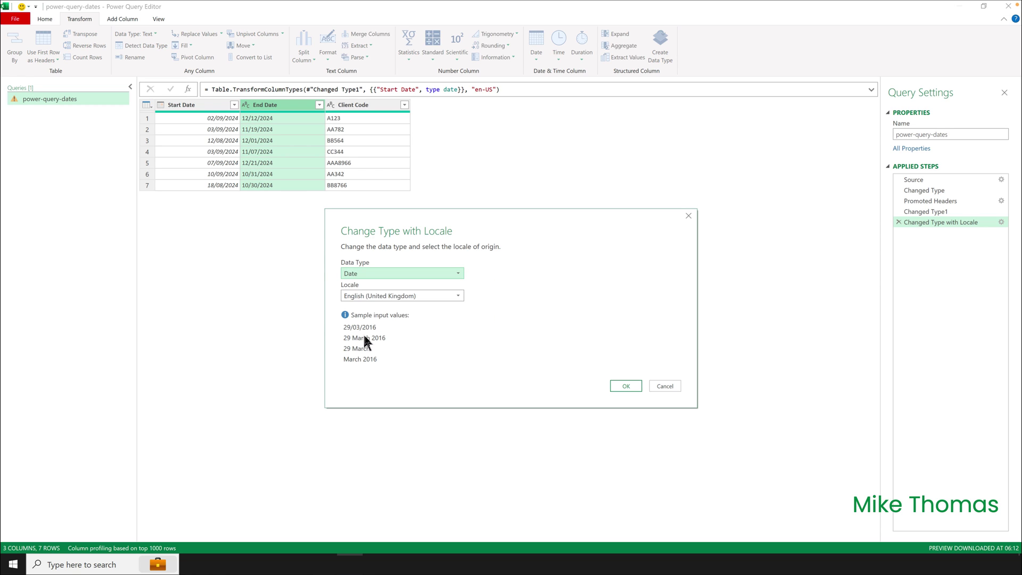
left_click(458, 296)
left_click(575, 502)
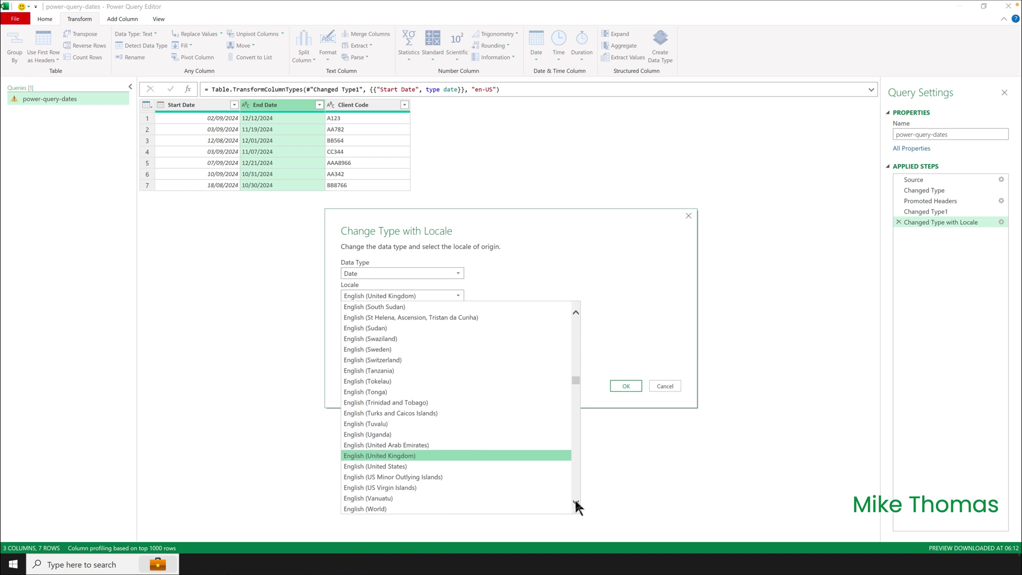
left_click(413, 435)
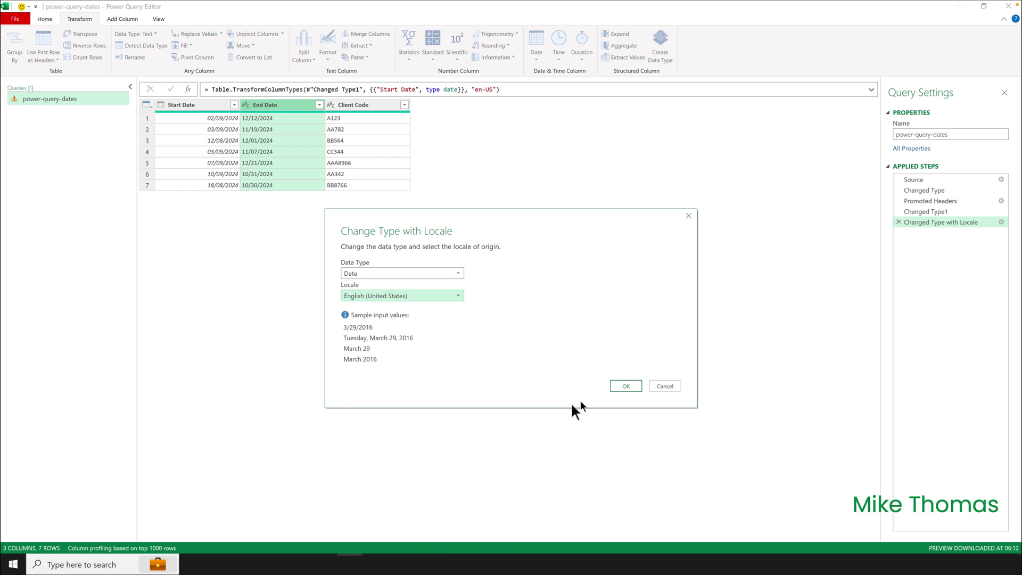
left_click(626, 386)
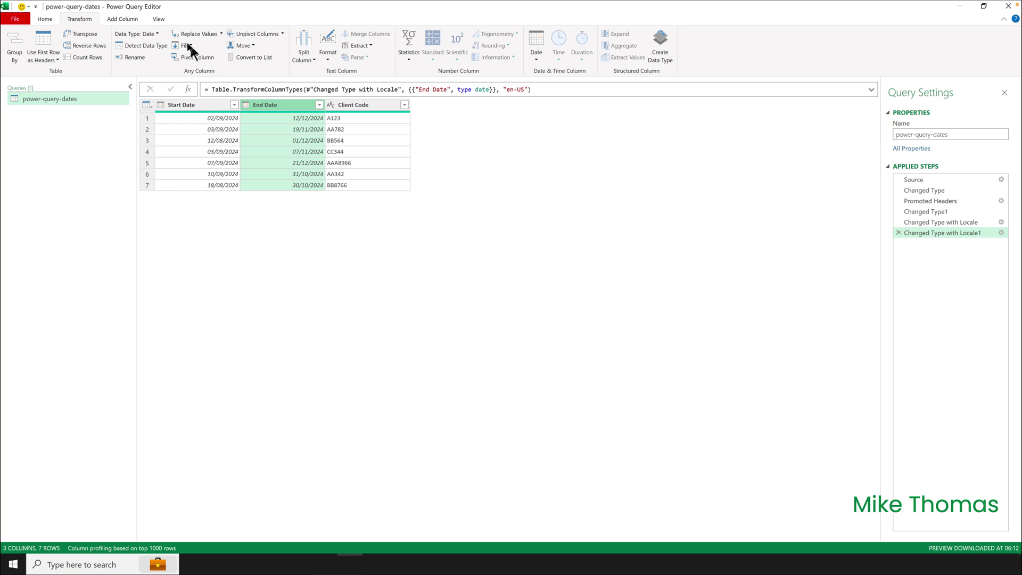
Add a custom column named SD with the pasted Text.PadStart yyyy/mm/dd Start Date formula
left_click(128, 19)
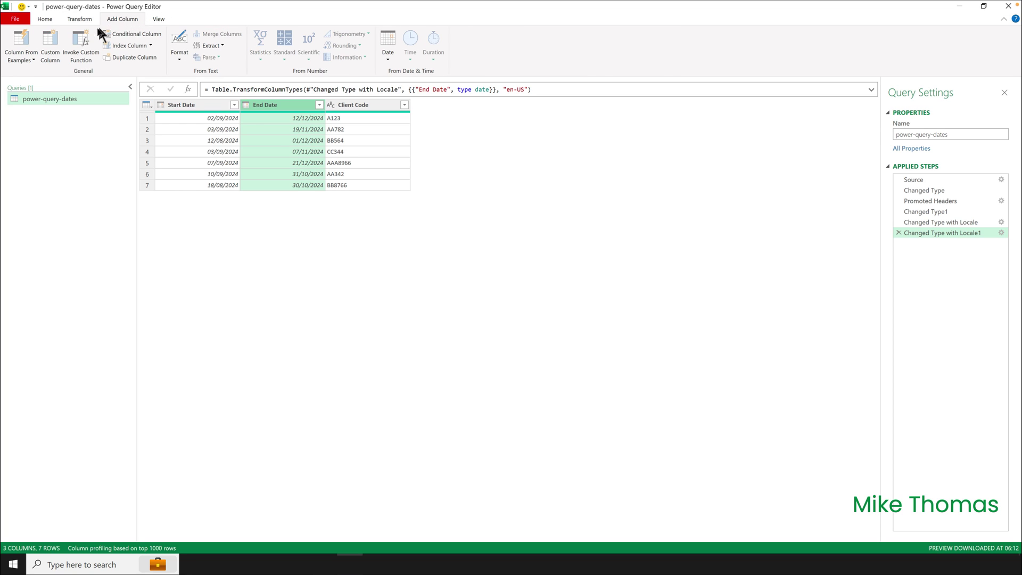
left_click(50, 47)
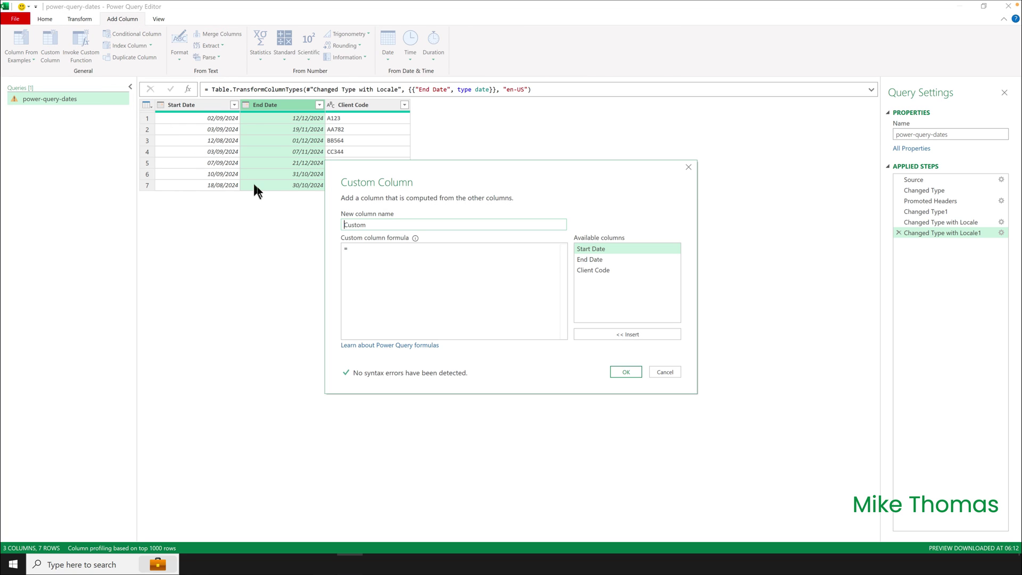
double_click(347, 223)
type("SD")
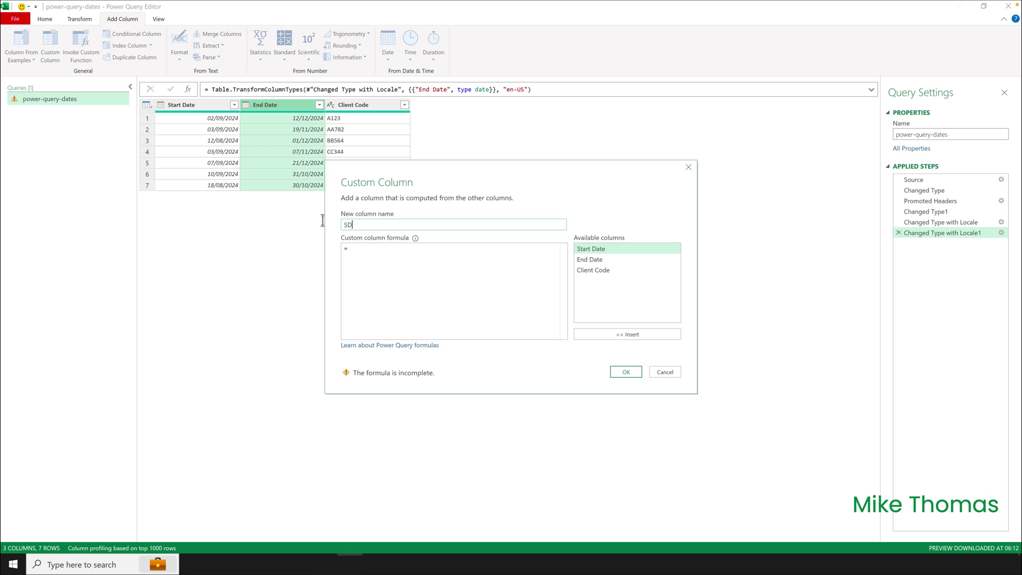
left_click(443, 338)
type("Text.From(Date.Year([Start Date])) & \"/\" & Text.PadStart(Text.From(Date.Month([Start Date])), 2, \"0\") & \"/\" & Text.PadStart(Text.From(Date.Day([Start Date])), 2, \"0\")")
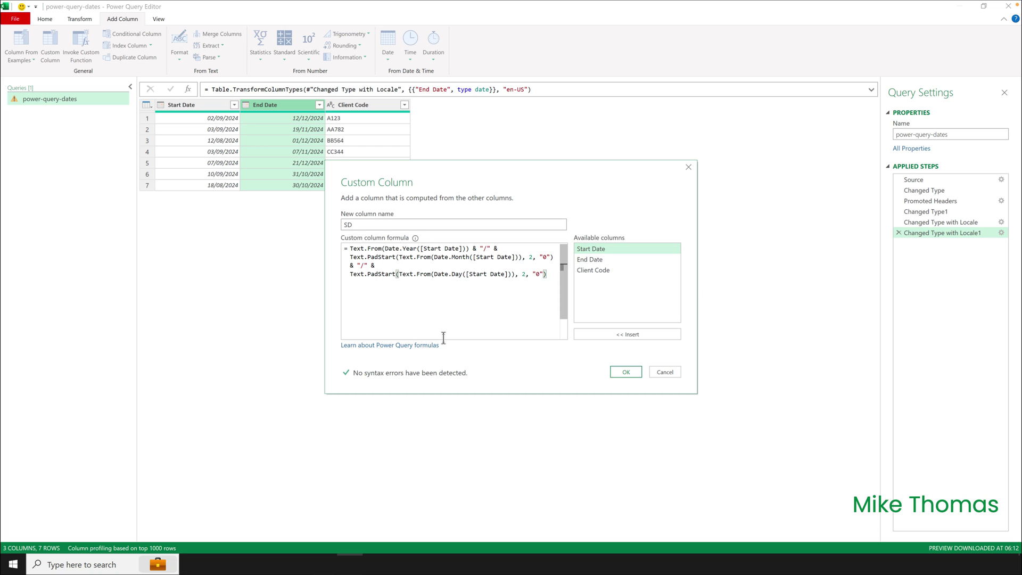
left_click(626, 372)
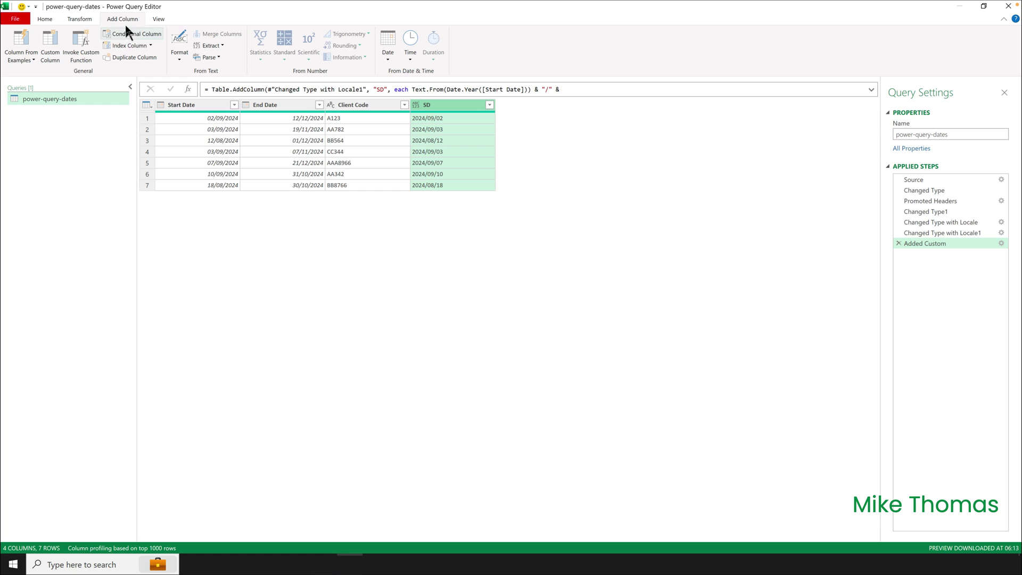
Add a custom column named ED with the pasted yyyy/mm/dd End Date formula
left_click(50, 43)
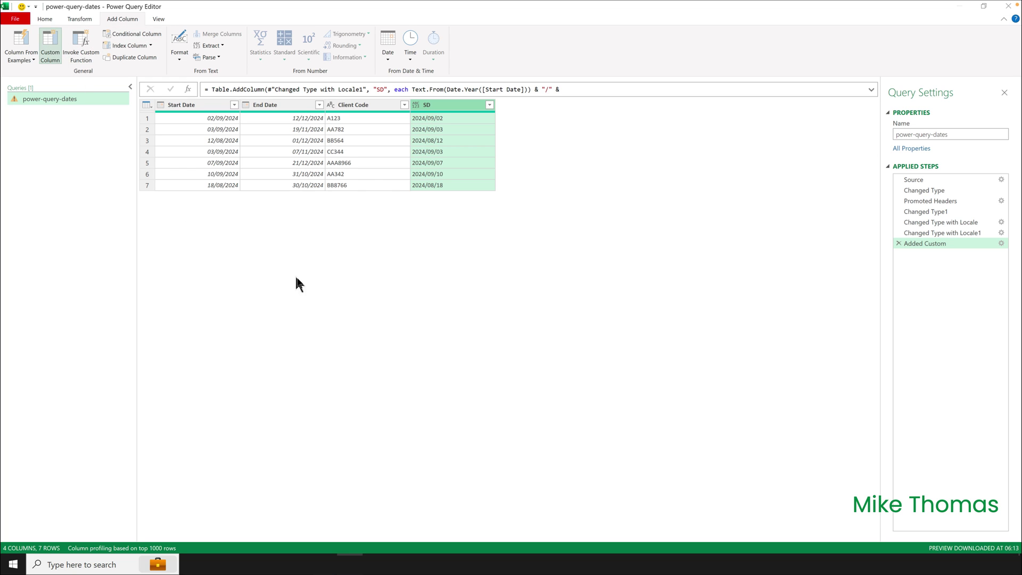
type("ED")
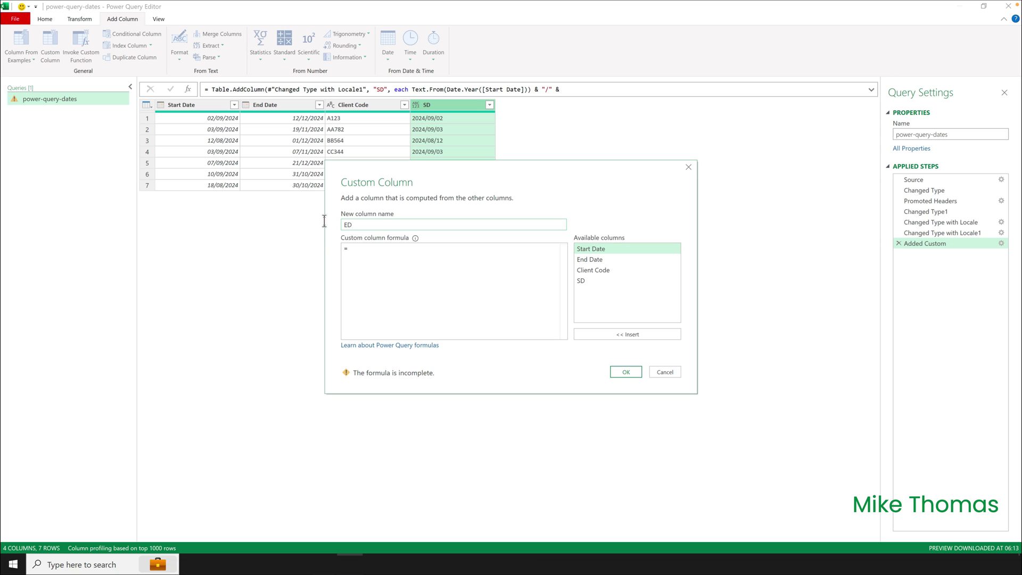
left_click(409, 311)
type("Text.From(Date.Year([End Date])) & \"/\" & Text.PadStart(Text.From(Date.Month([End Date])), 2, \"0\") & \"/\" & Text.PadStart(Text.From(Date.Day([End Date])), 2, \"0\")")
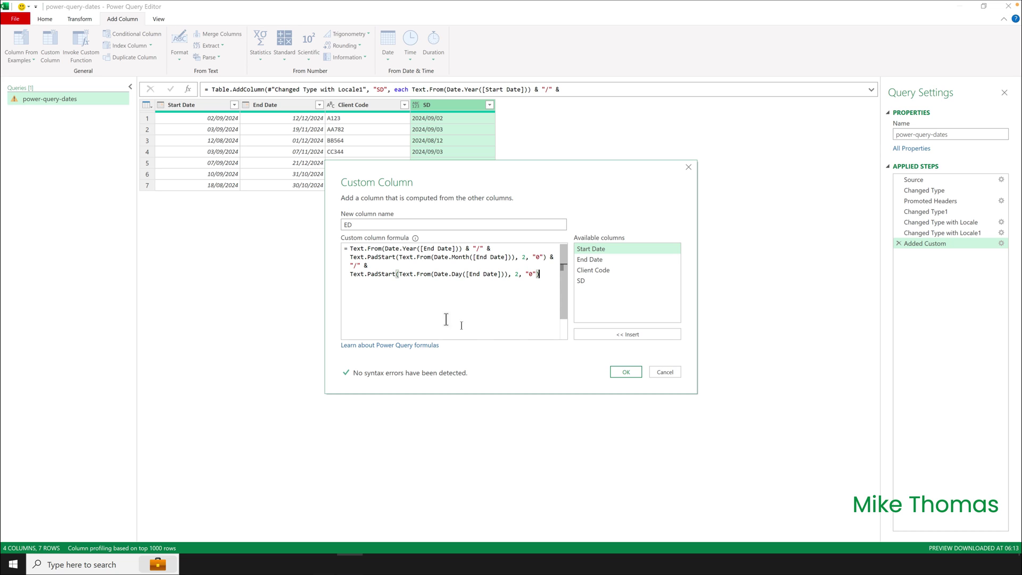
left_click(623, 371)
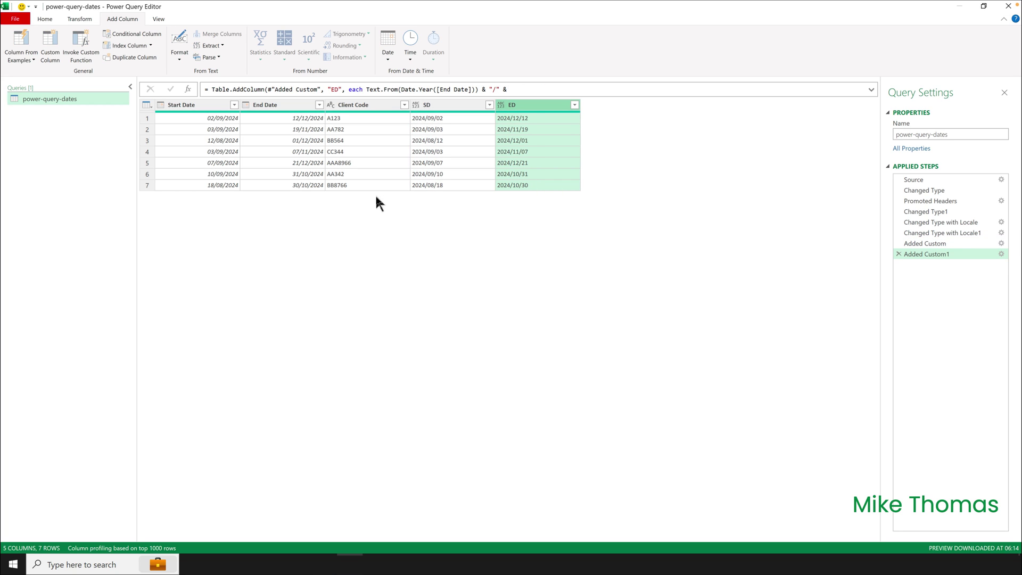
Keep only the Client Code, SD and ED columns, dropping the original Start Date and End Date
left_click(44, 20)
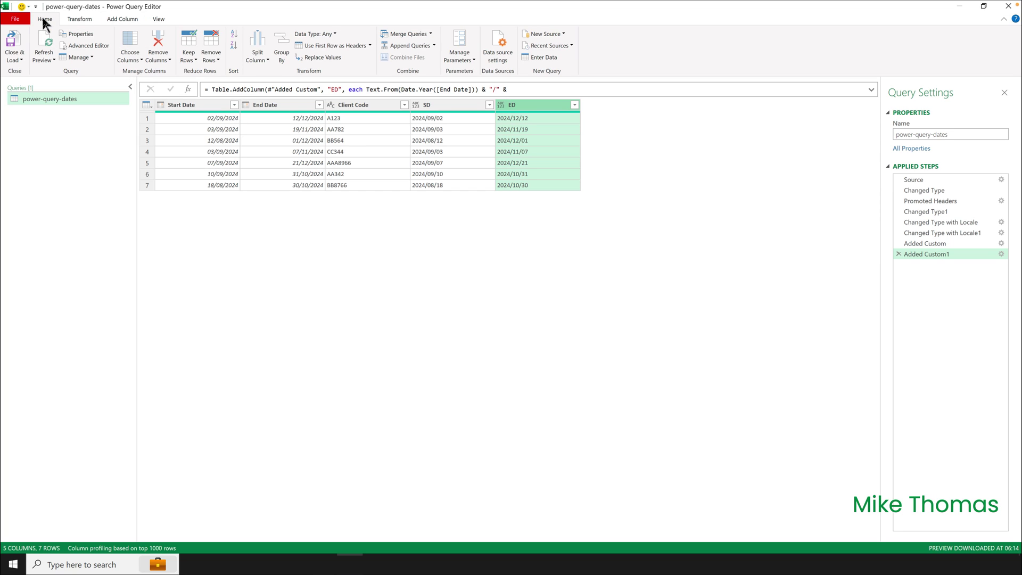
left_click(133, 43)
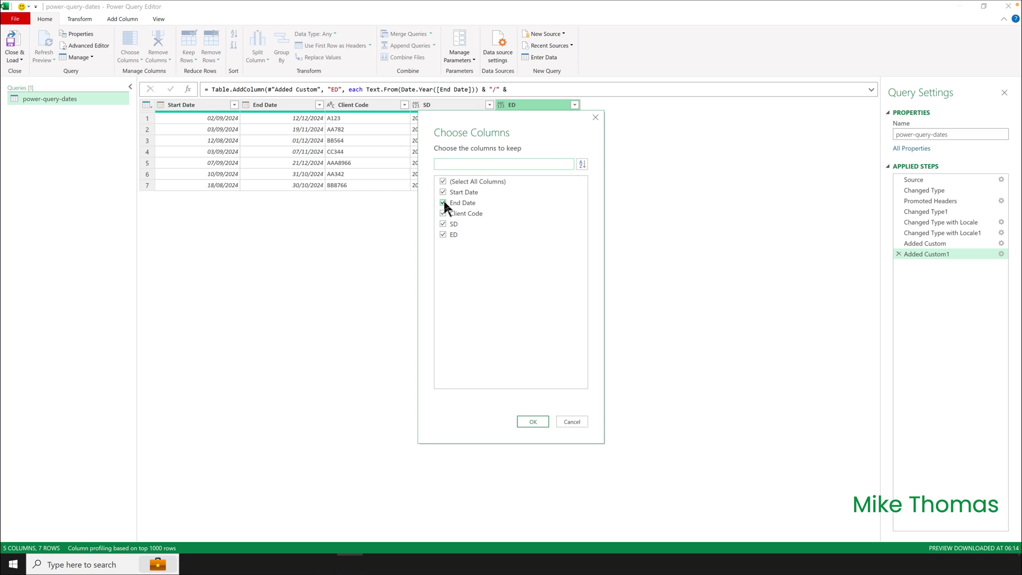
left_click(444, 203)
left_click(443, 192)
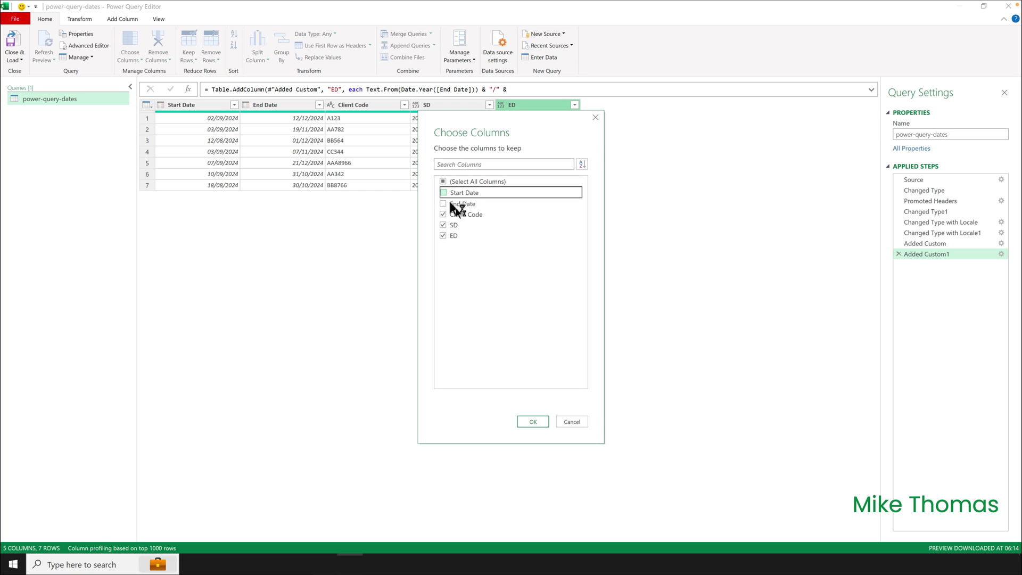
left_click(533, 420)
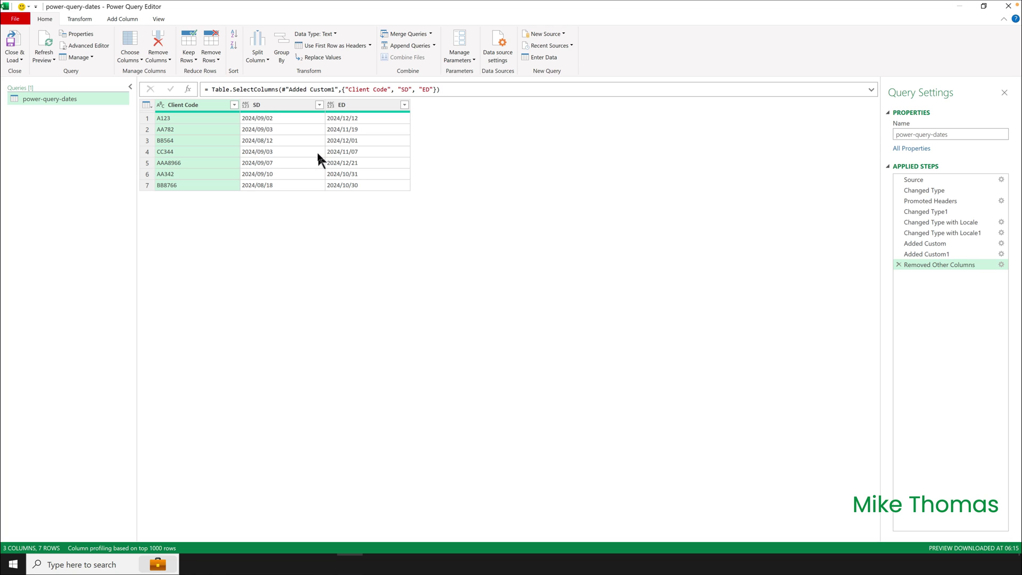
Rename SD to Start Date and ED to End Date
left_click(258, 104)
double_click(276, 106)
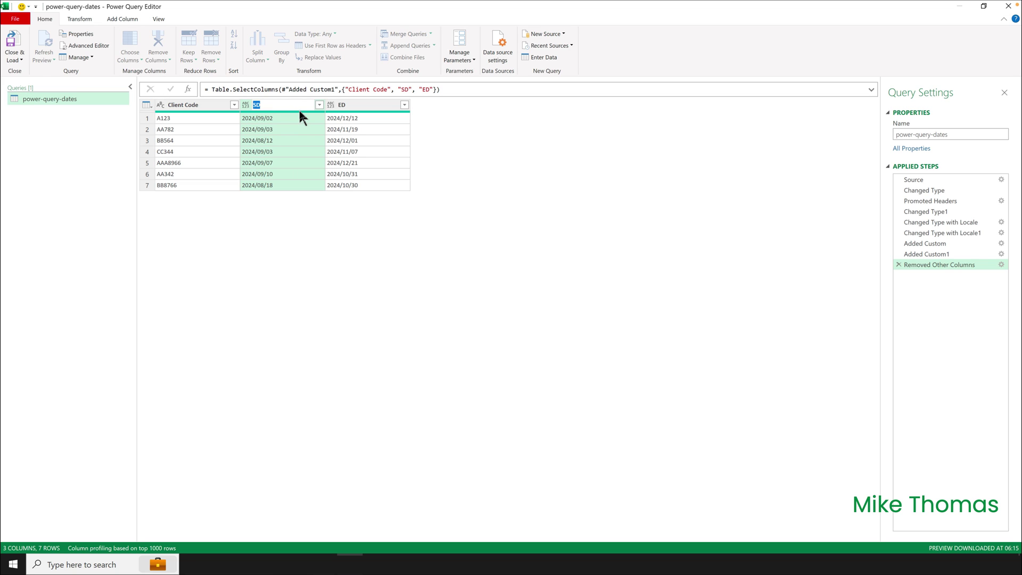
type("Start Date")
key("Return")
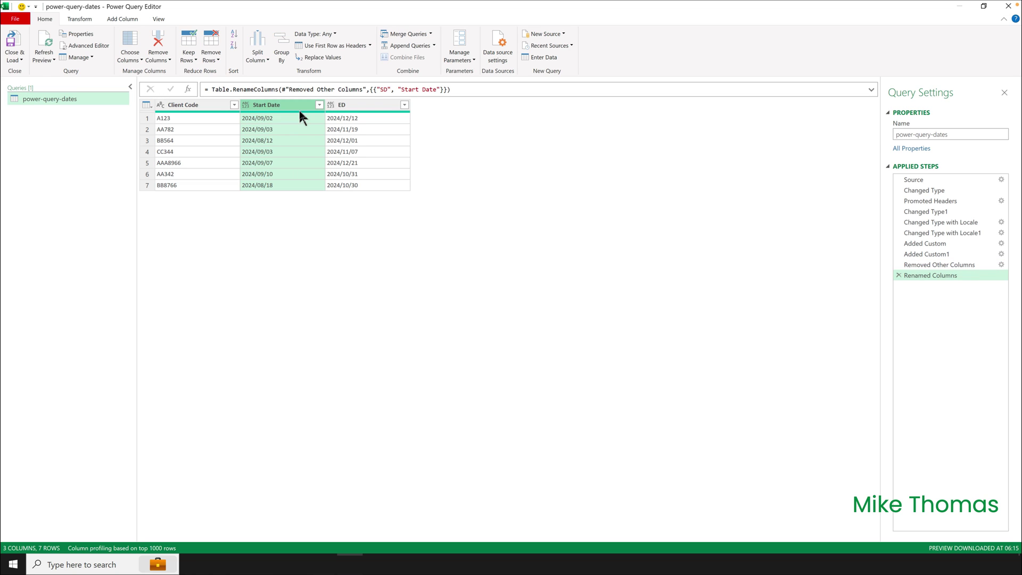
left_click(345, 105)
double_click(366, 106)
type("End Date")
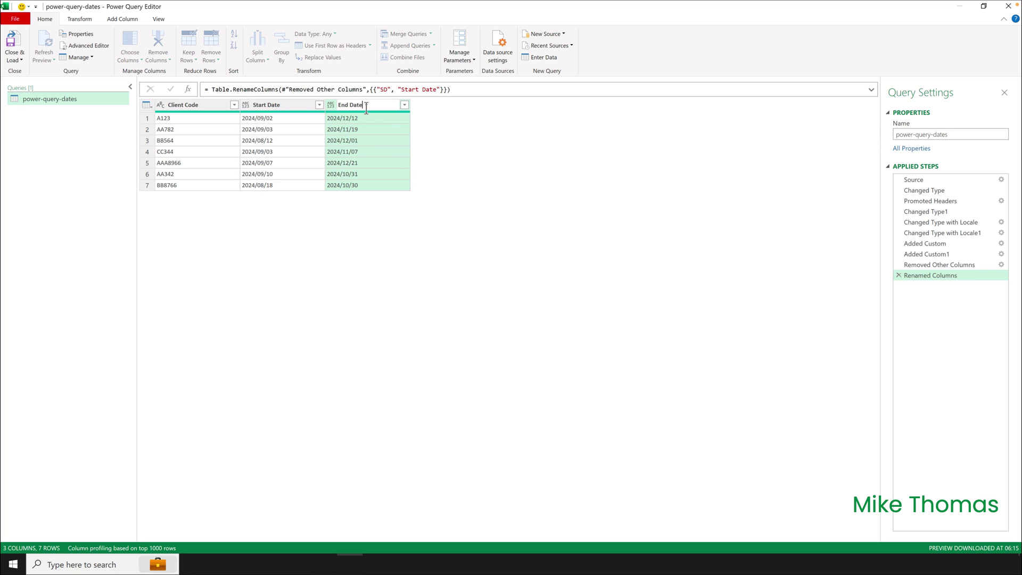
key("Return")
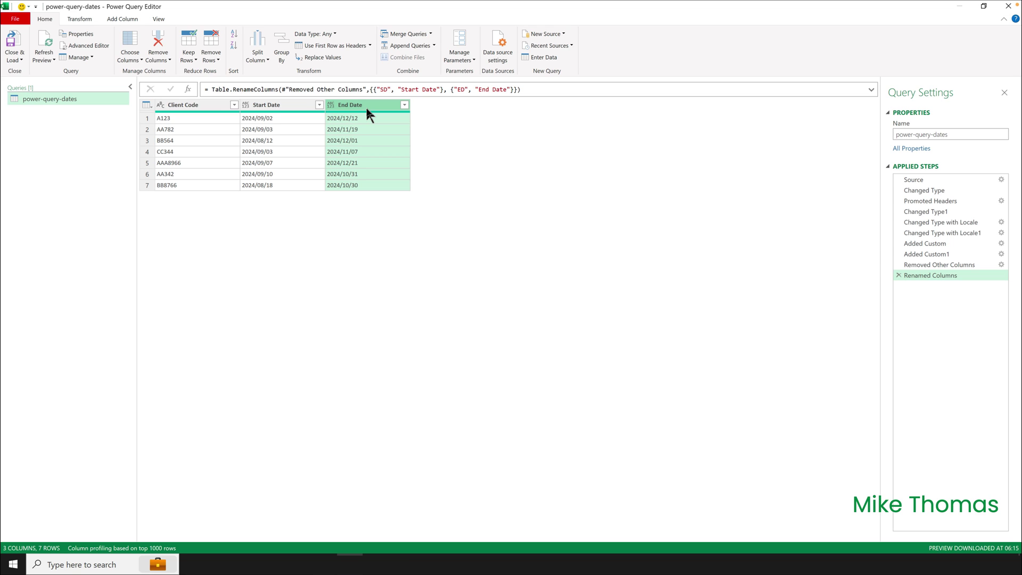
Move Start Date and End Date before Client Code, removing a trial Date-type change on Start Date
left_click_drag(284, 105, 186, 97)
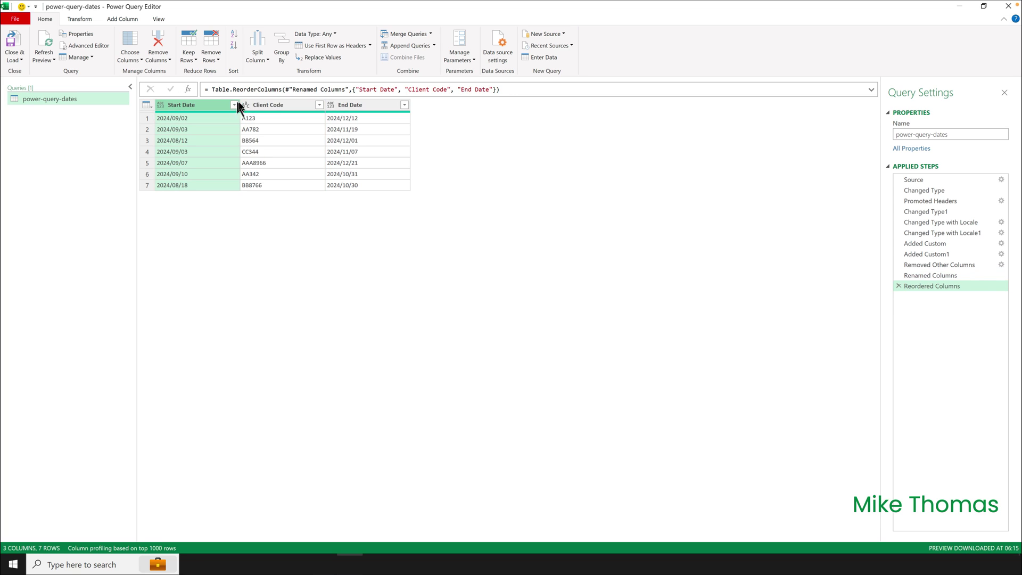
left_click_drag(349, 105, 259, 102)
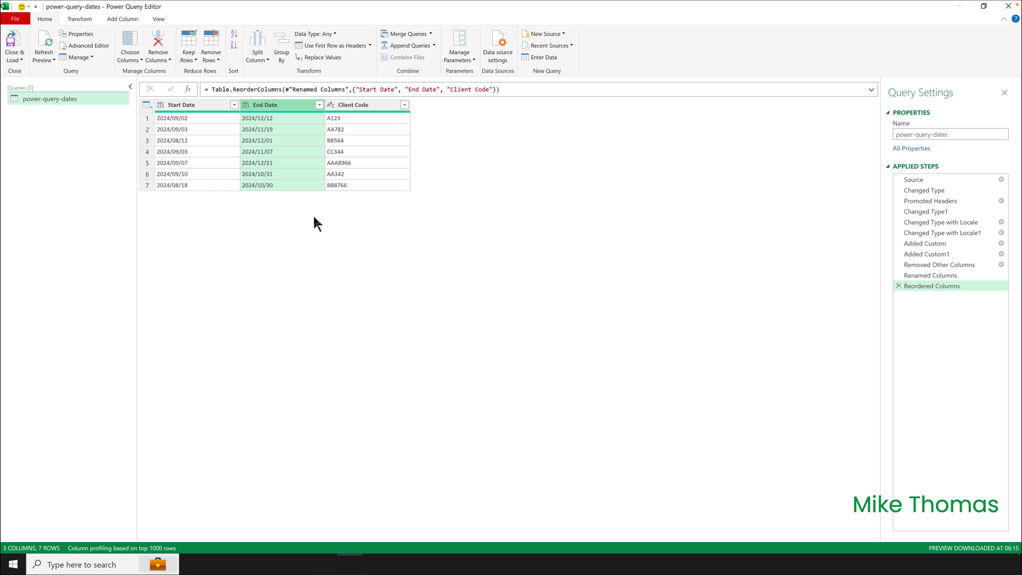
left_click(161, 104)
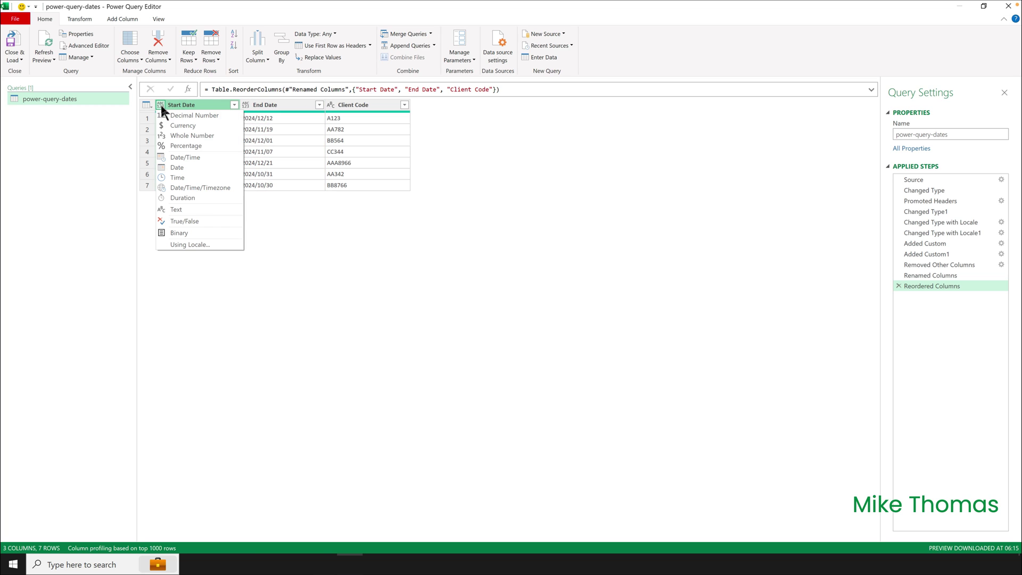
left_click(180, 169)
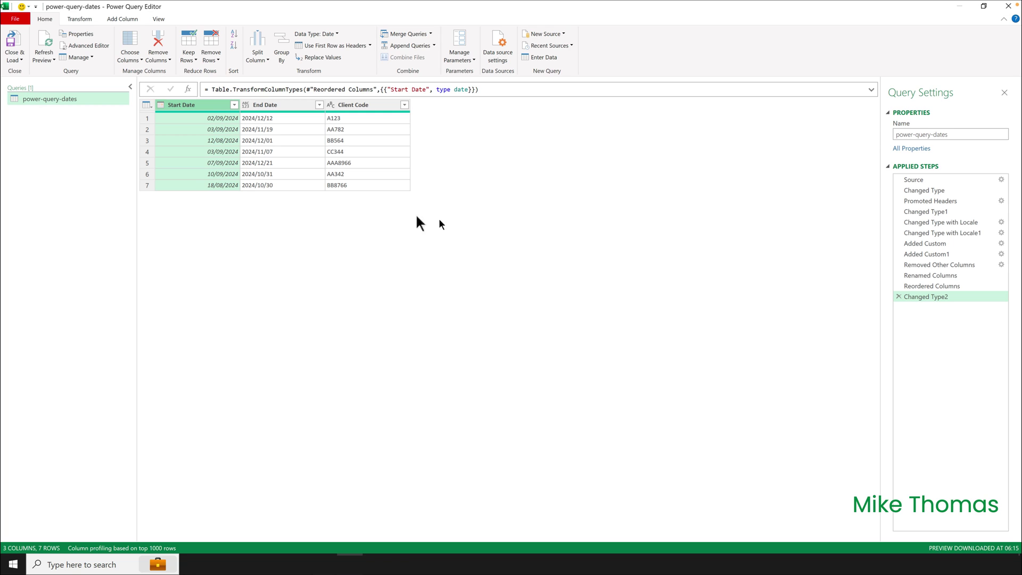
left_click(899, 296)
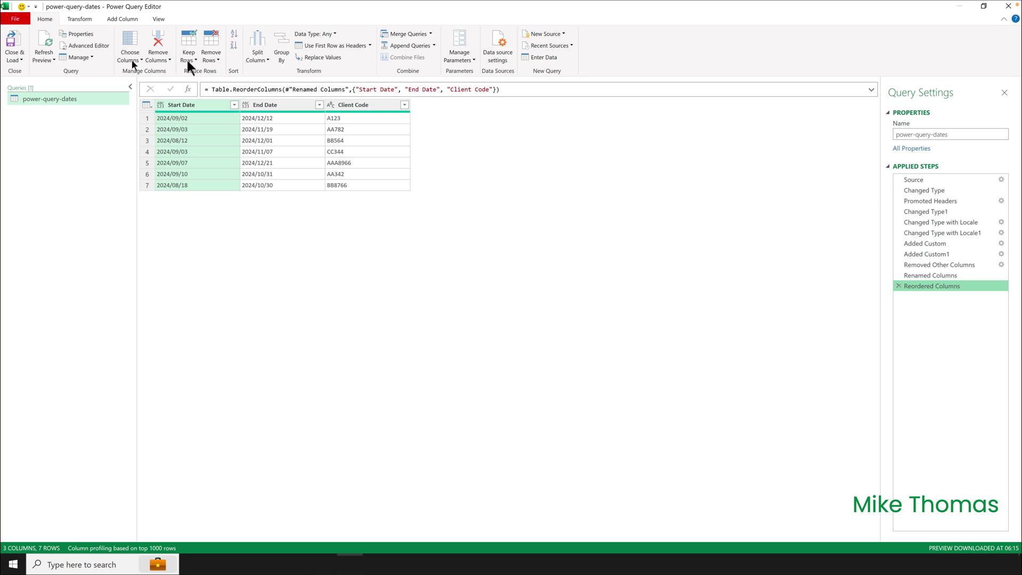
Close & Load the query into a table on the power-query-dates sheet
left_click(17, 20)
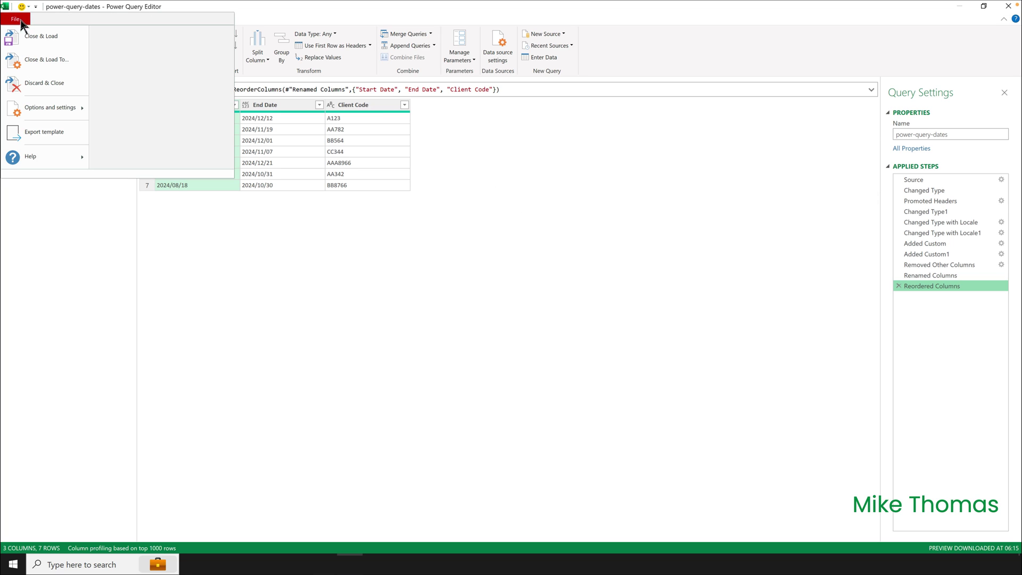
left_click(37, 36)
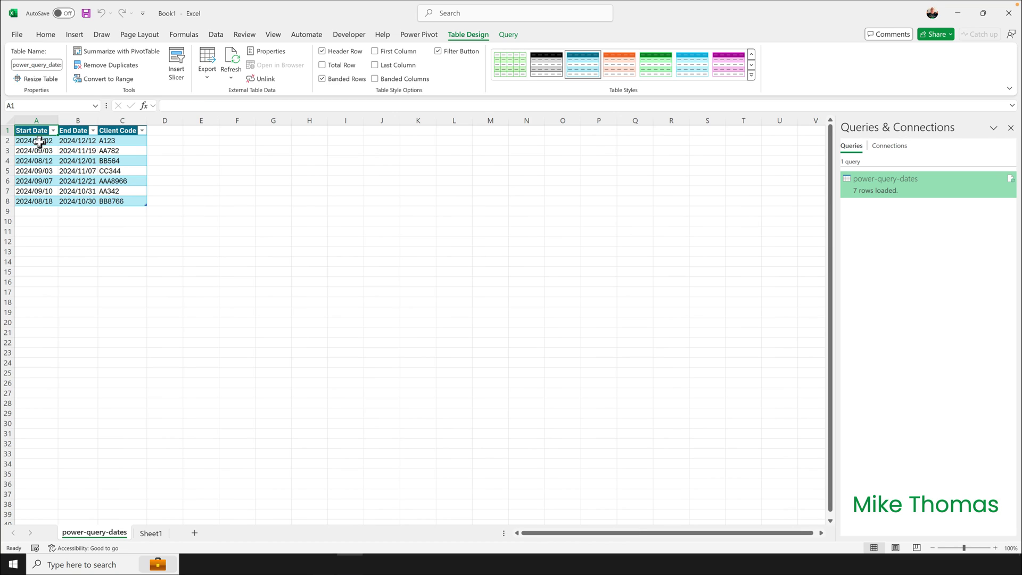
left_click_drag(39, 141, 83, 198)
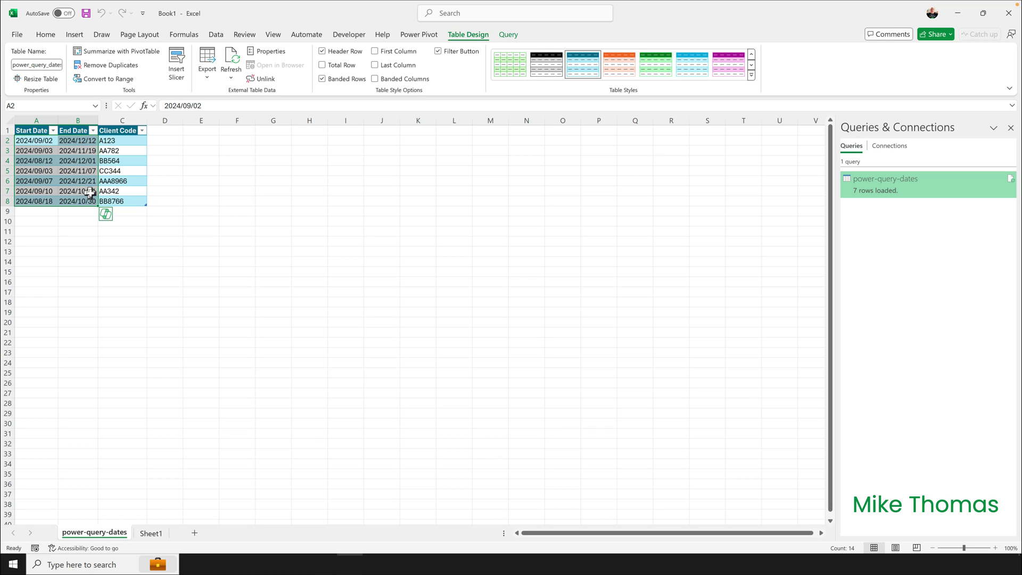
Add a 'Days Between' header in D1, autofit column D, and enter =B2-A2 in D2
left_click(163, 132)
type("Day")
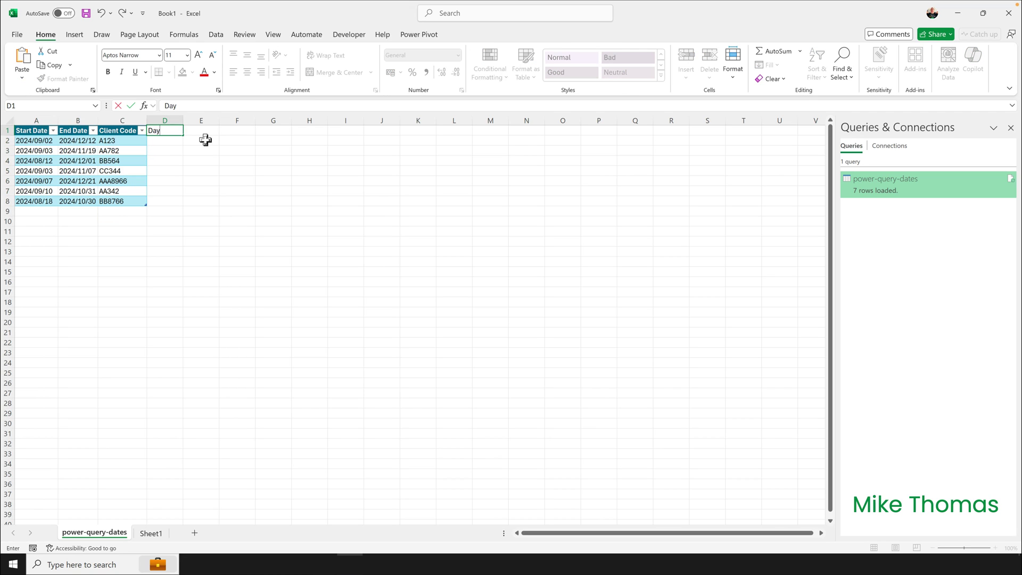
type("s Between")
key("ctrl+Return")
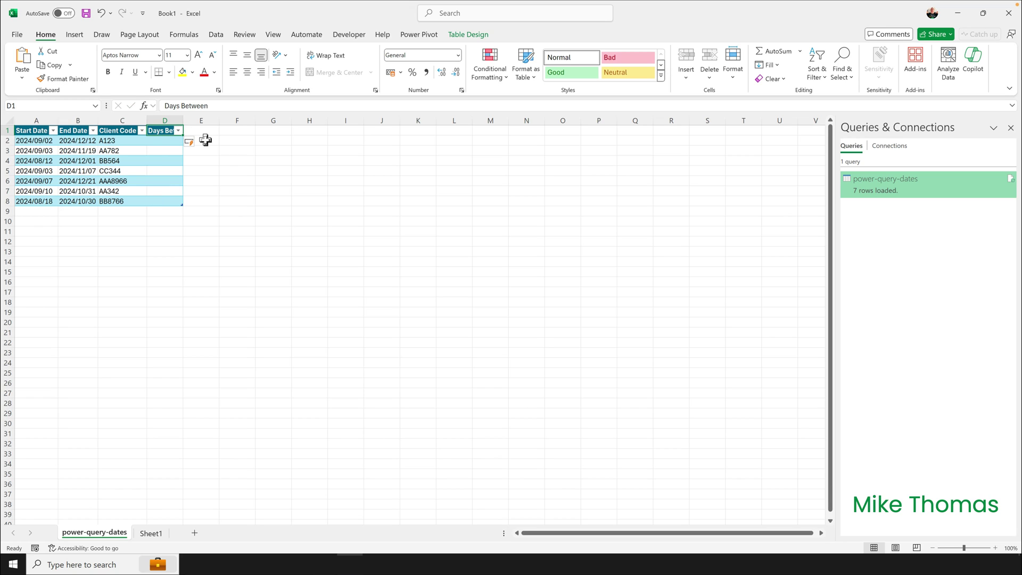
left_click_drag(188, 121, 187, 120)
double_click(187, 121)
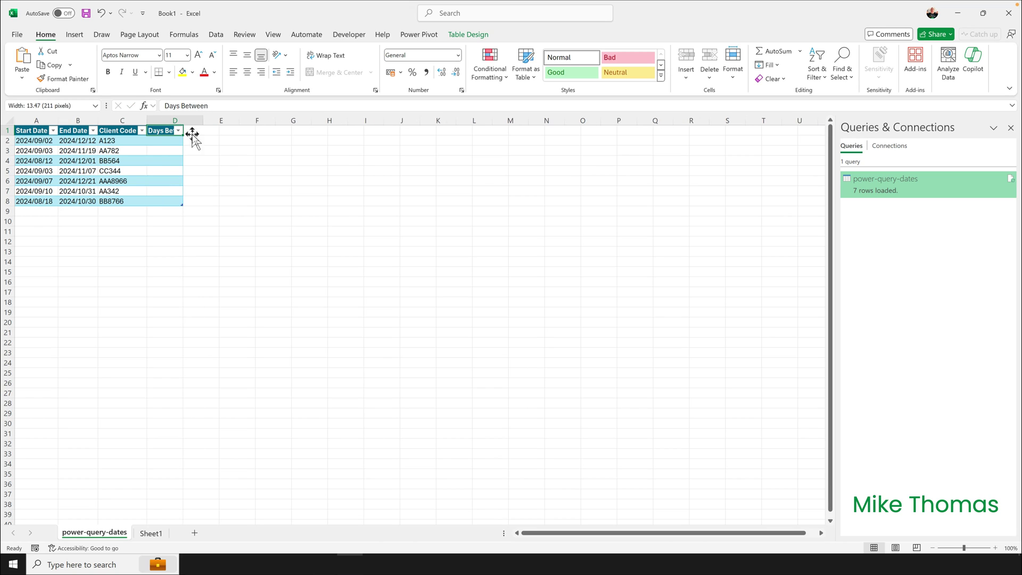
left_click(174, 140)
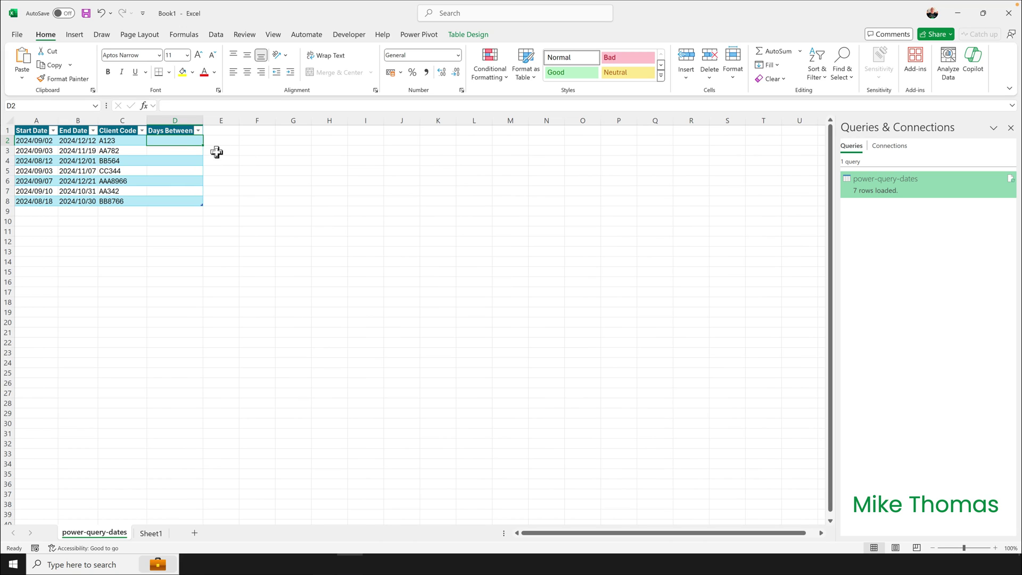
type("=")
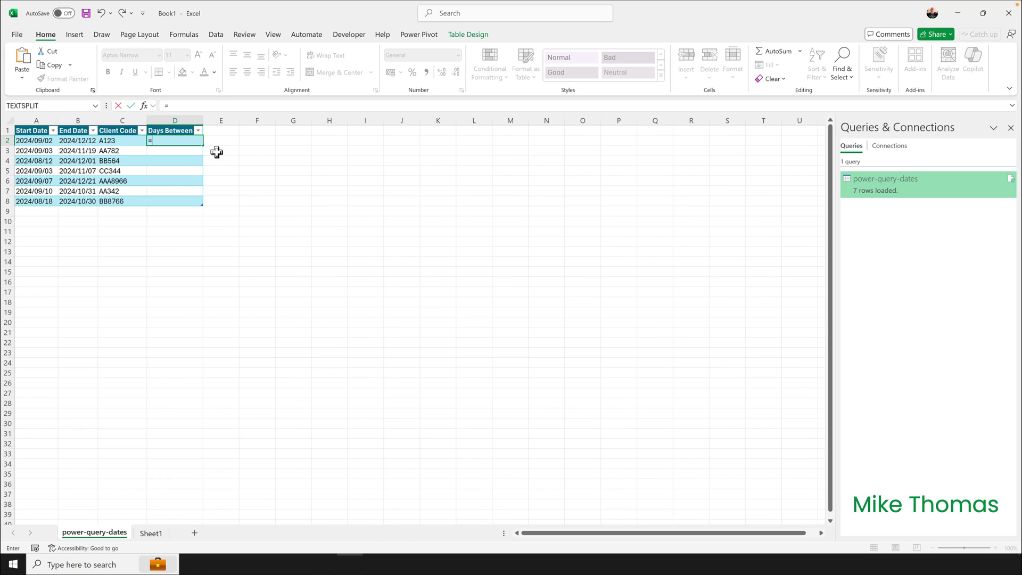
type("B2-A2")
key("ctrl+Return")
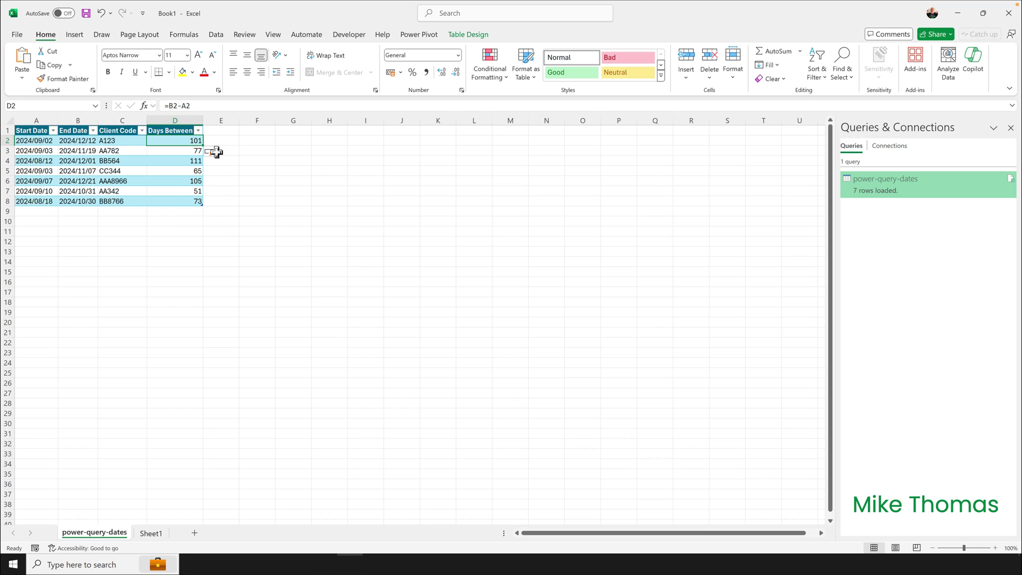